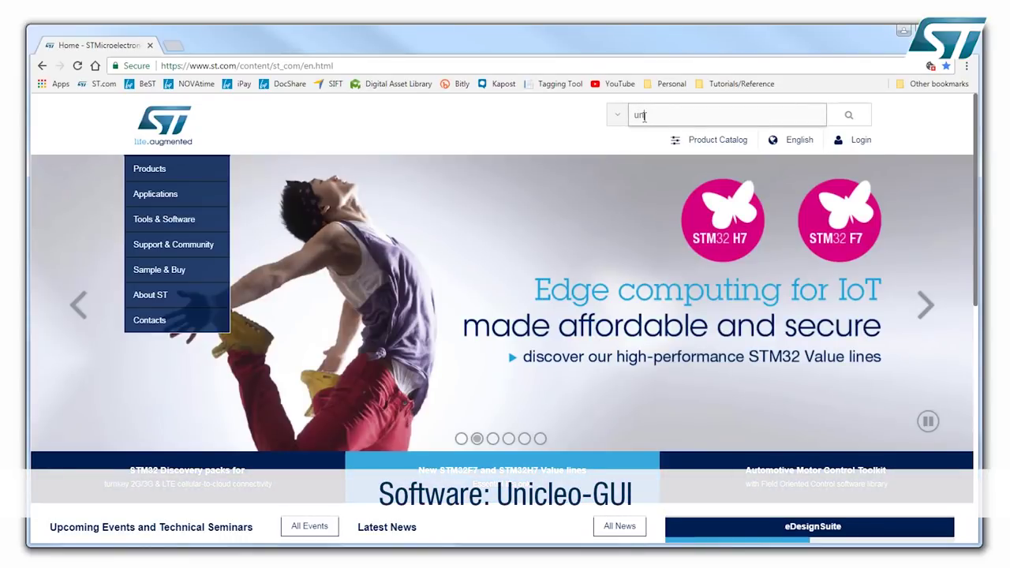
Search the ST site for 'unicleo gui' and open the Unicleo-GUI product page.
type("gui")
key("Return")
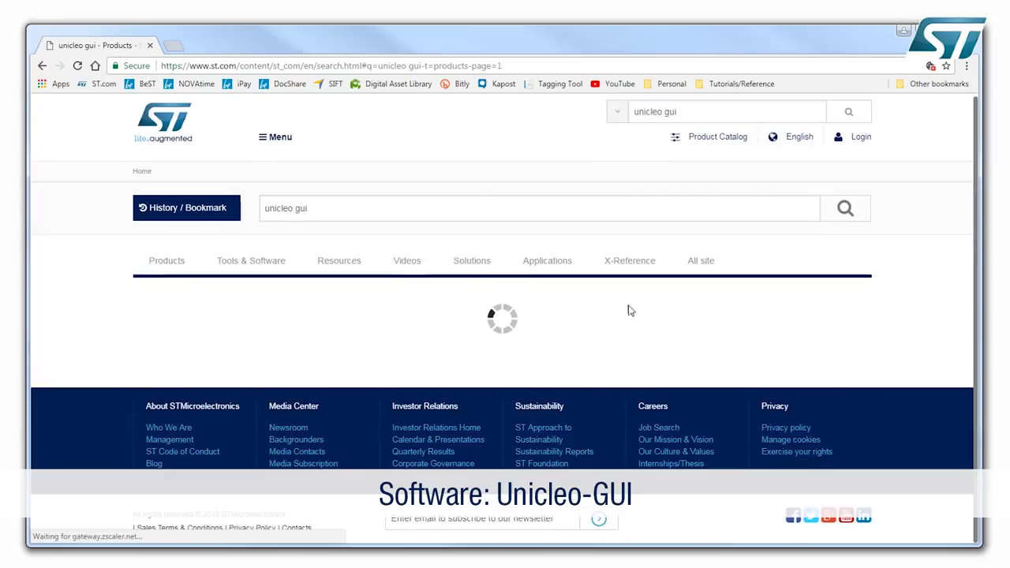
scroll(582, 356, "down", 2)
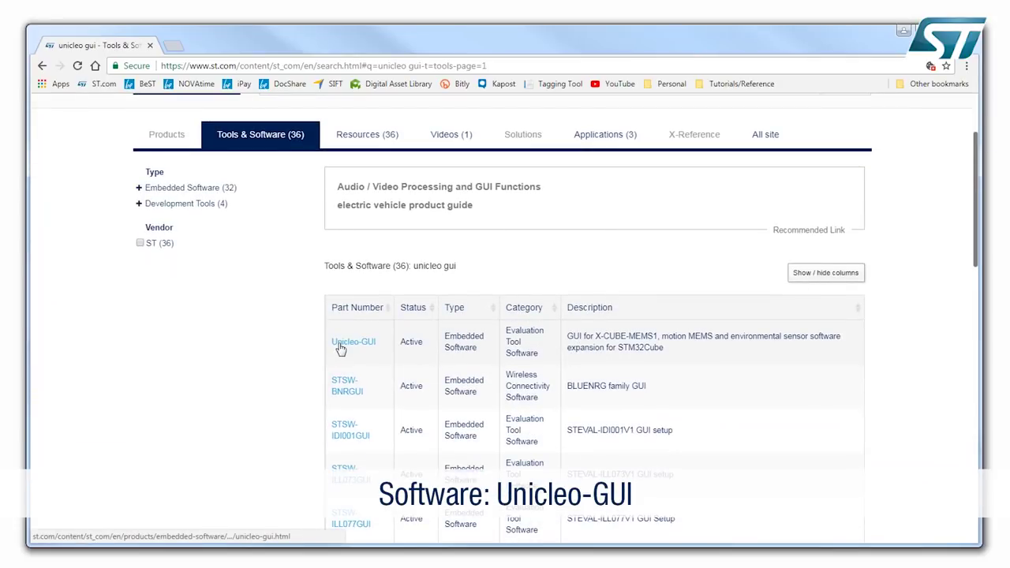
left_click(340, 345)
Request the Unicleo-GUI 1.4.5 software from Get Software and accept its licence agreement.
scroll(692, 350, "down", 5)
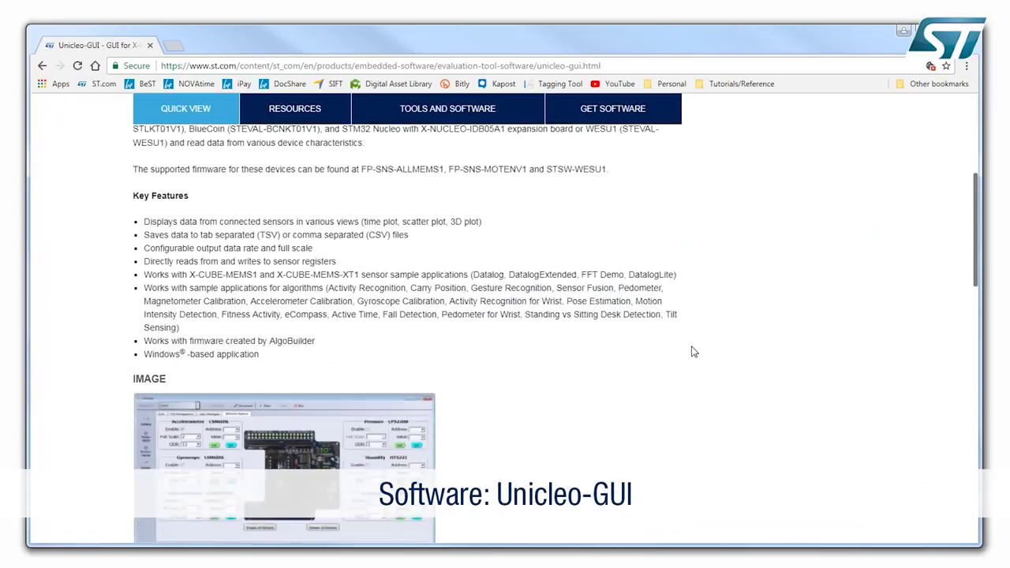
scroll(693, 352, "down", 15)
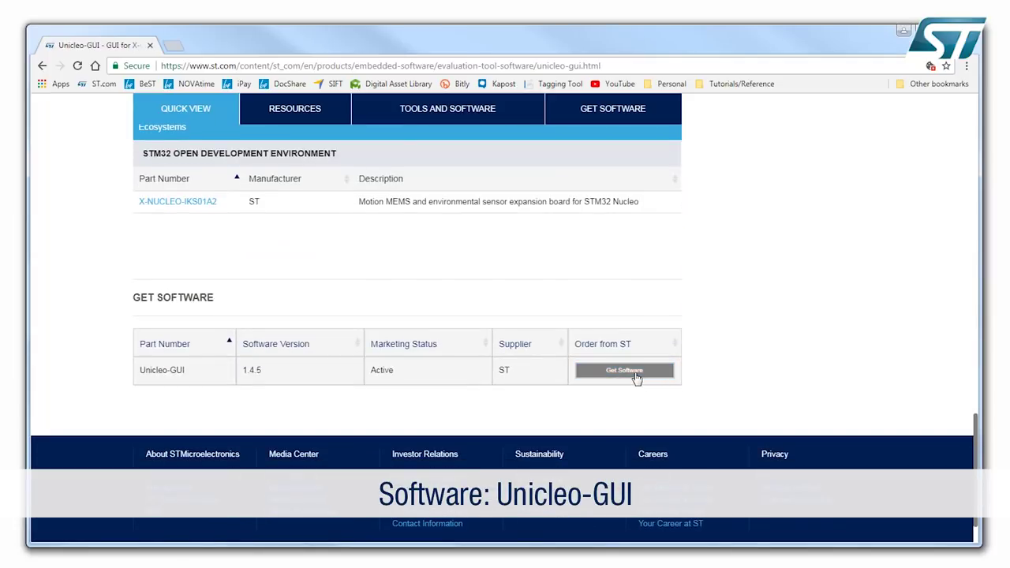
left_click(637, 378)
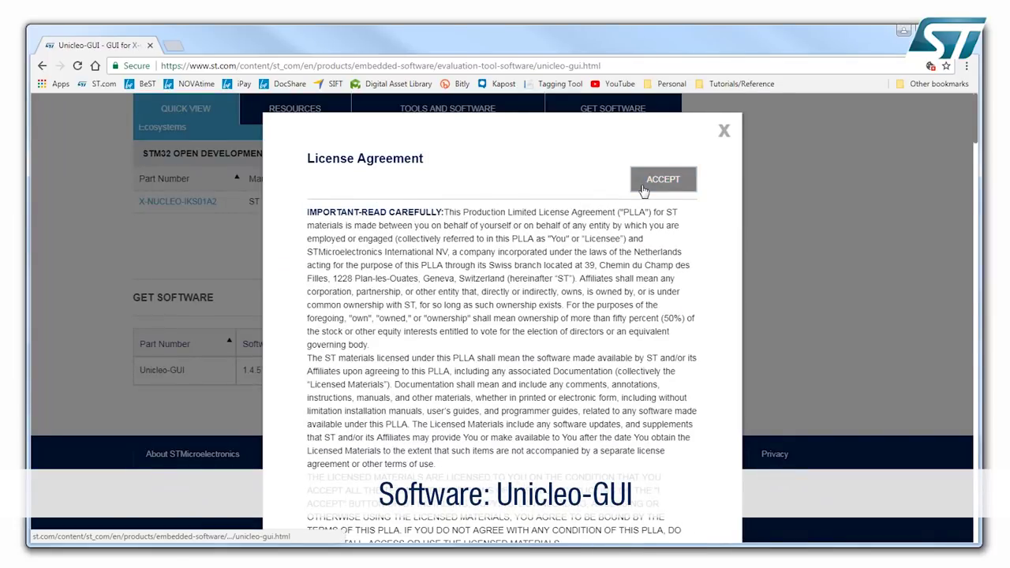
left_click(643, 190)
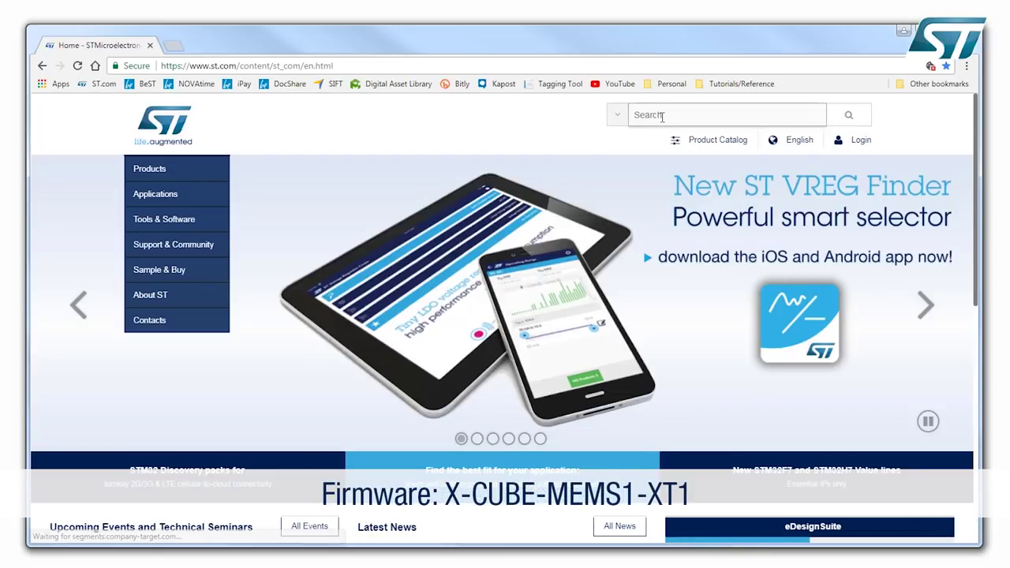
Search the ST site for 'x-cube-mems1' and open the X-CUBE-MEMS1 product page.
left_click(662, 116)
type("x")
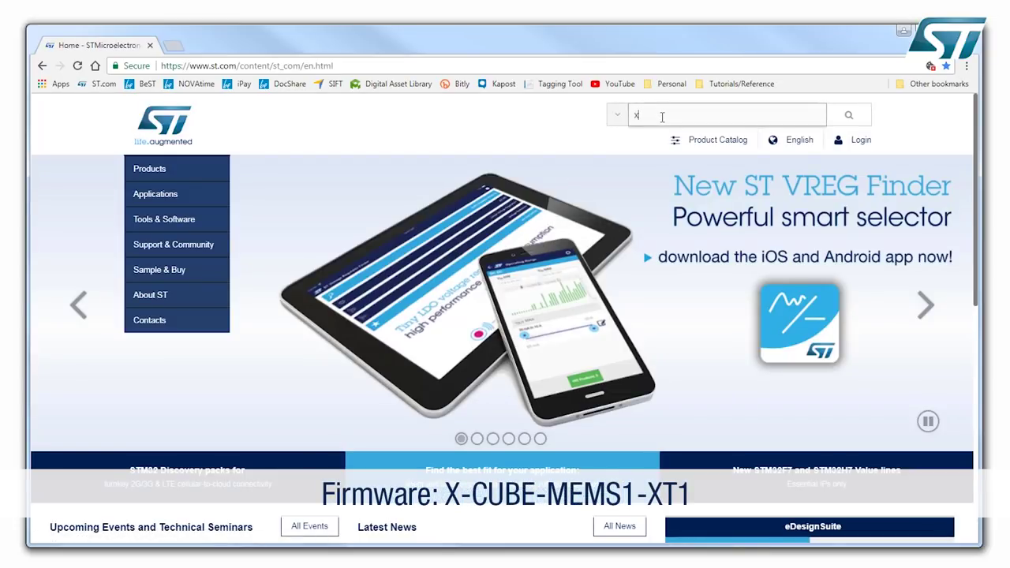
type("-cube-mems1")
key("Return")
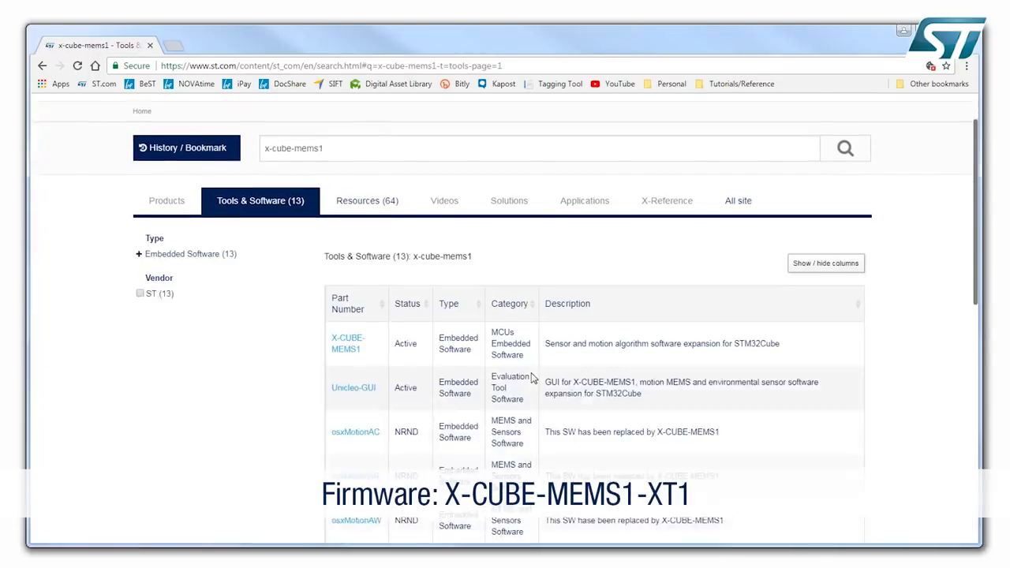
scroll(531, 379, "down", 1)
left_click(348, 283)
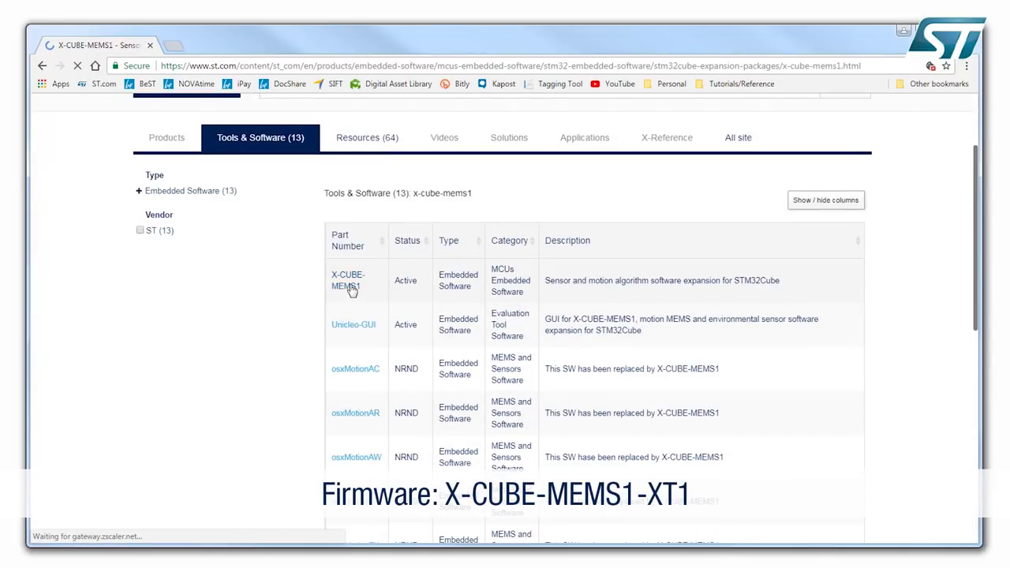
Request the X-CUBE-MEMS1 firmware, accept its licence, and continue to Login/Register.
scroll(513, 328, "down", 15)
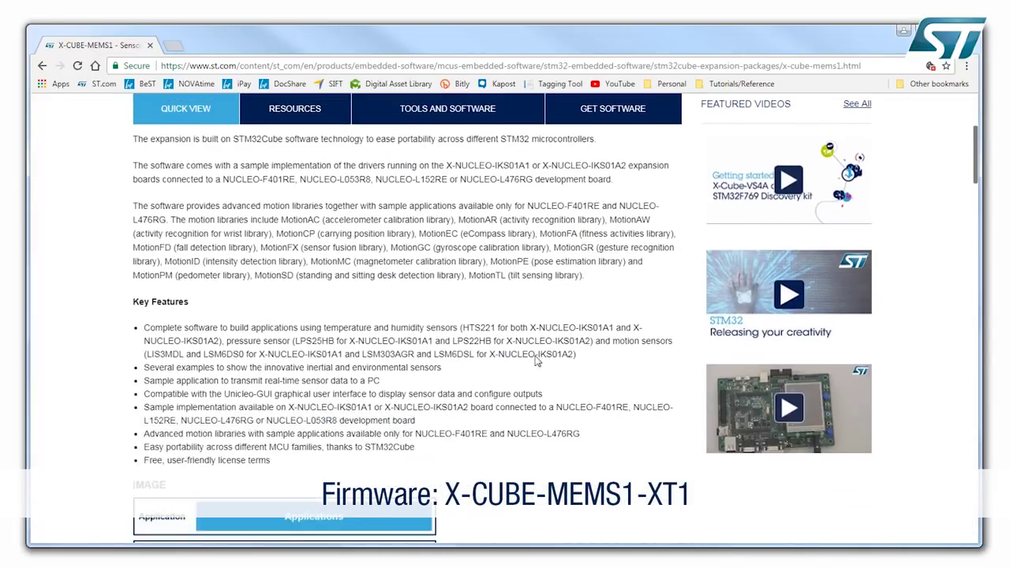
scroll(536, 362, "down", 20)
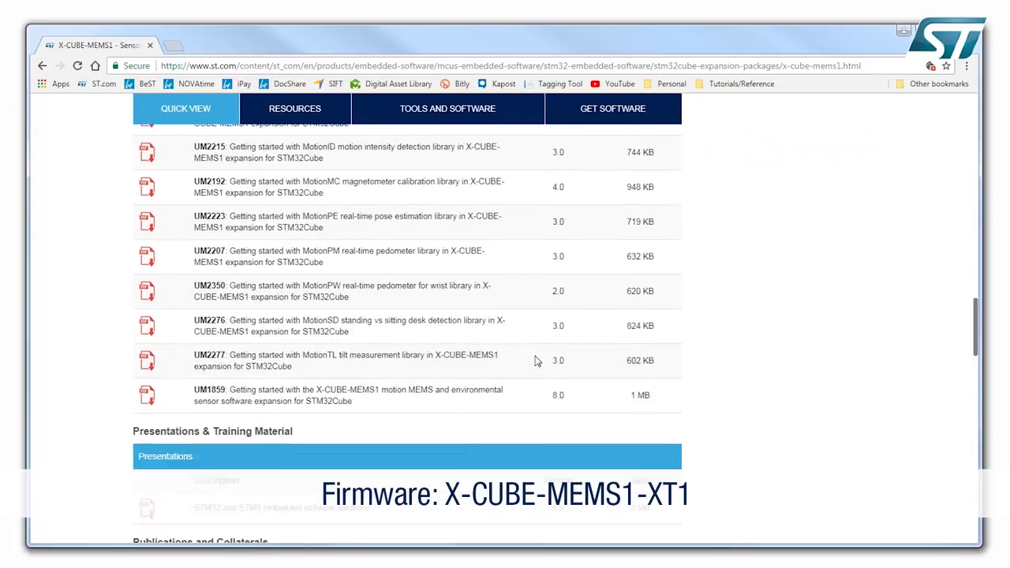
scroll(537, 362, "down", 15)
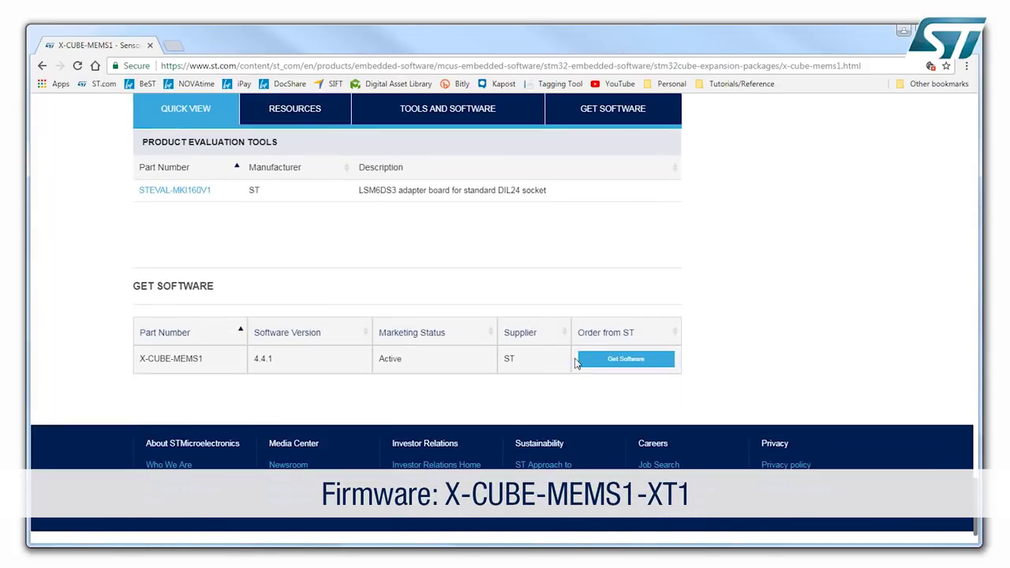
left_click(586, 361)
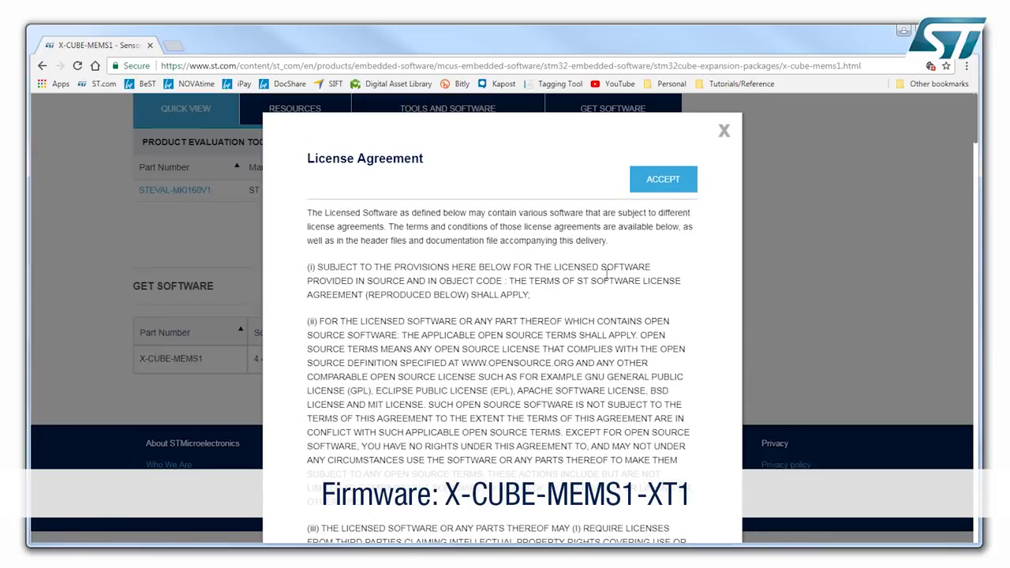
left_click(646, 180)
left_click(643, 238)
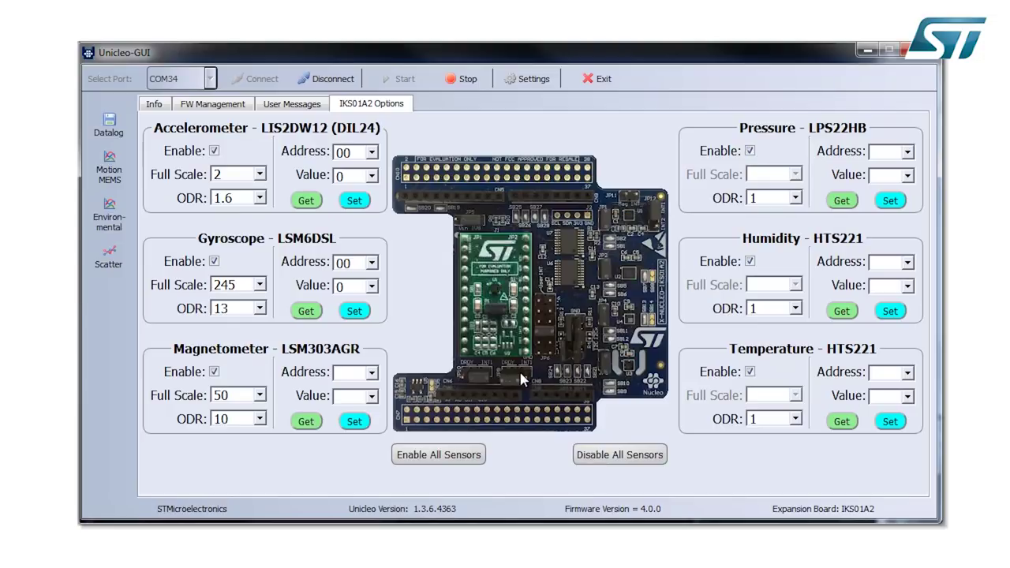
left_click(260, 178)
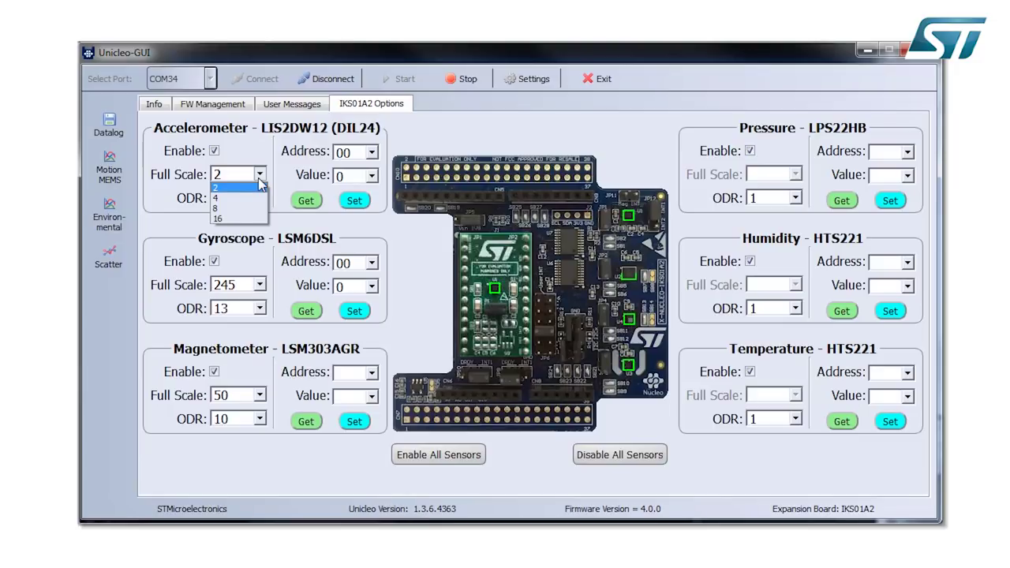
left_click(252, 151)
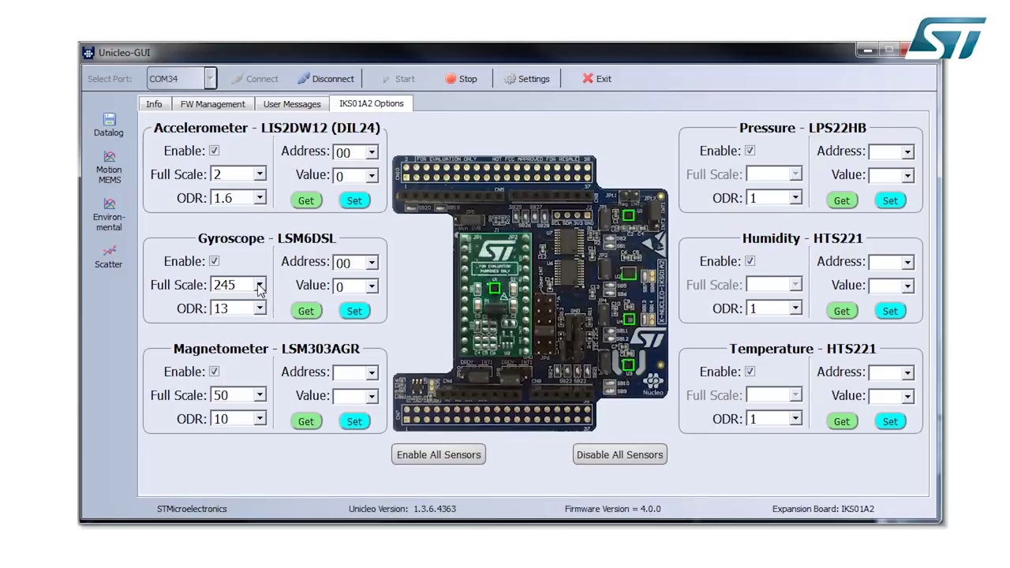
left_click(260, 286)
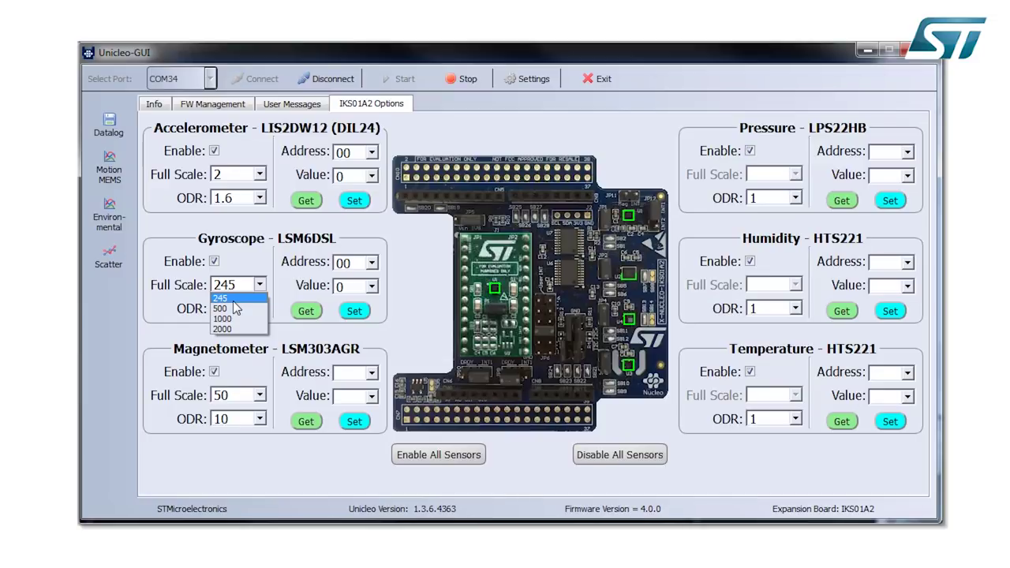
left_click(245, 270)
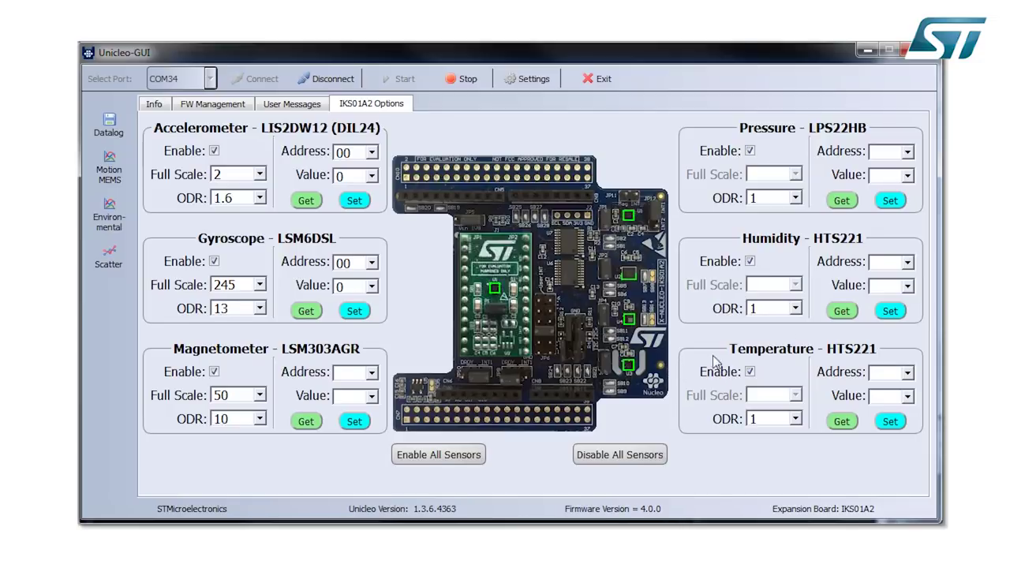
left_click(260, 198)
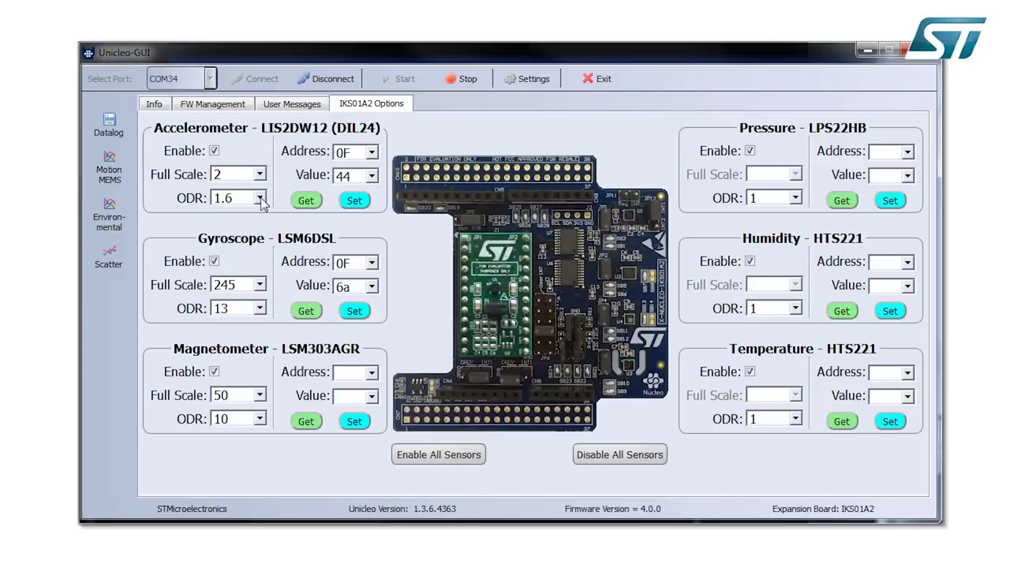
Open the Motion MEMS plot window streaming live accelerometer, gyroscope and magnetometer readings.
left_click(111, 173)
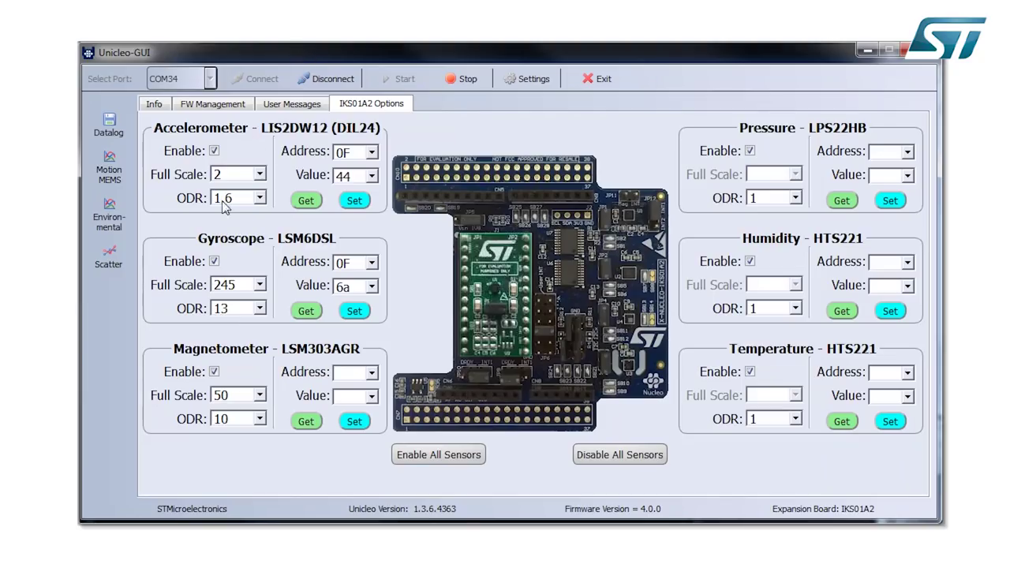
Set the accelerometer ODR to 200, then view the Environmental temperature, humidity and pressure plots.
left_click(263, 200)
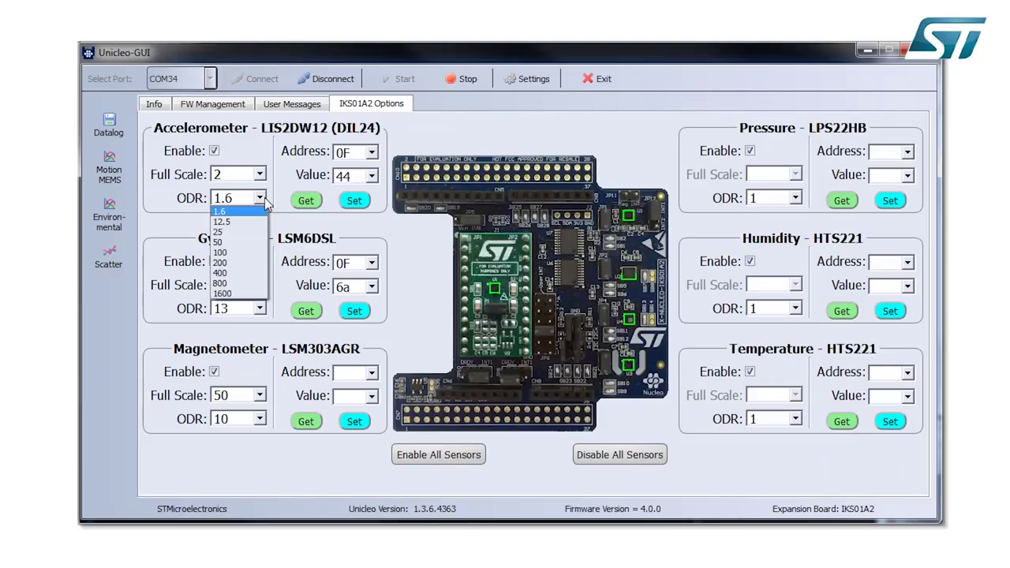
left_click(231, 262)
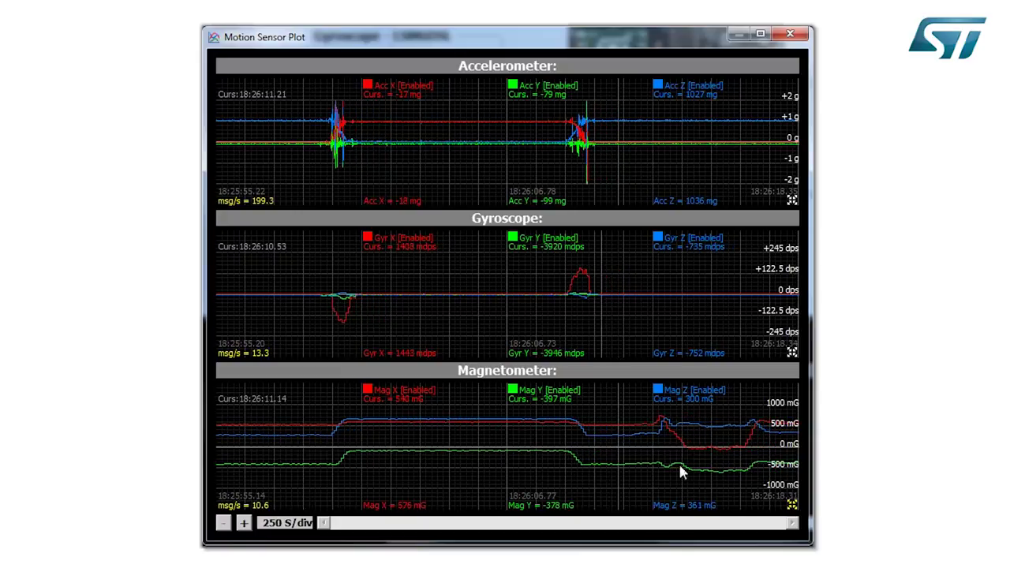
left_click(107, 218)
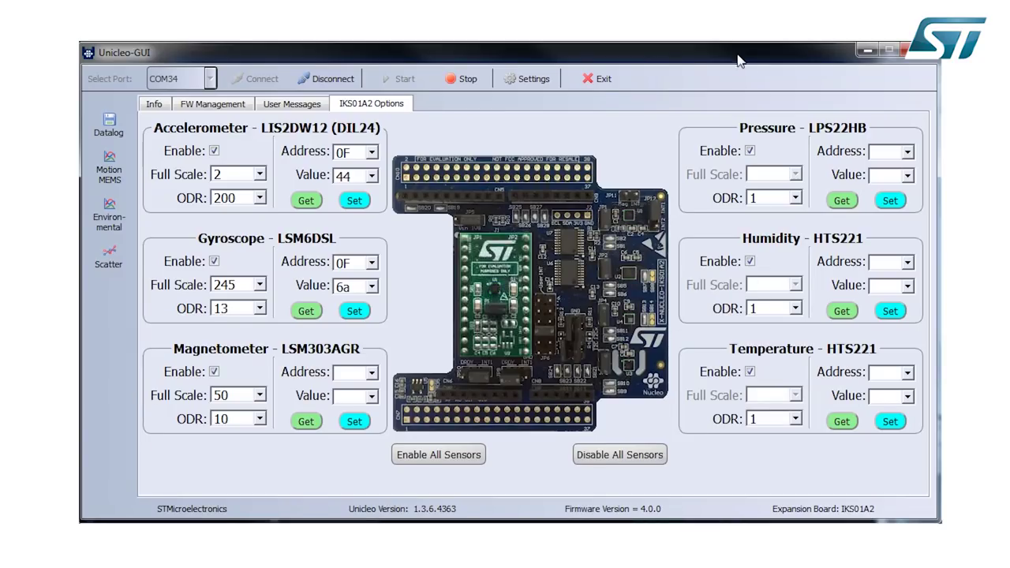
Show the User Messages tab listing timestamped accelerometer, gyroscope and magnetometer readings.
left_click(292, 104)
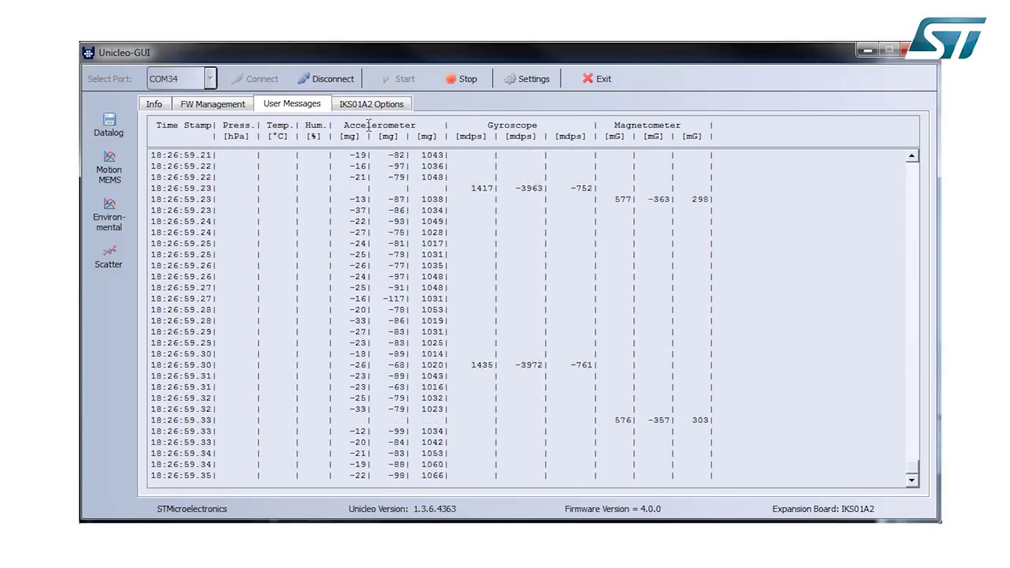
Set the Datalog file to Data_Log_2017_10_23_18_27_15_rev3.csv, then start and stop acceleration logging.
left_click(109, 126)
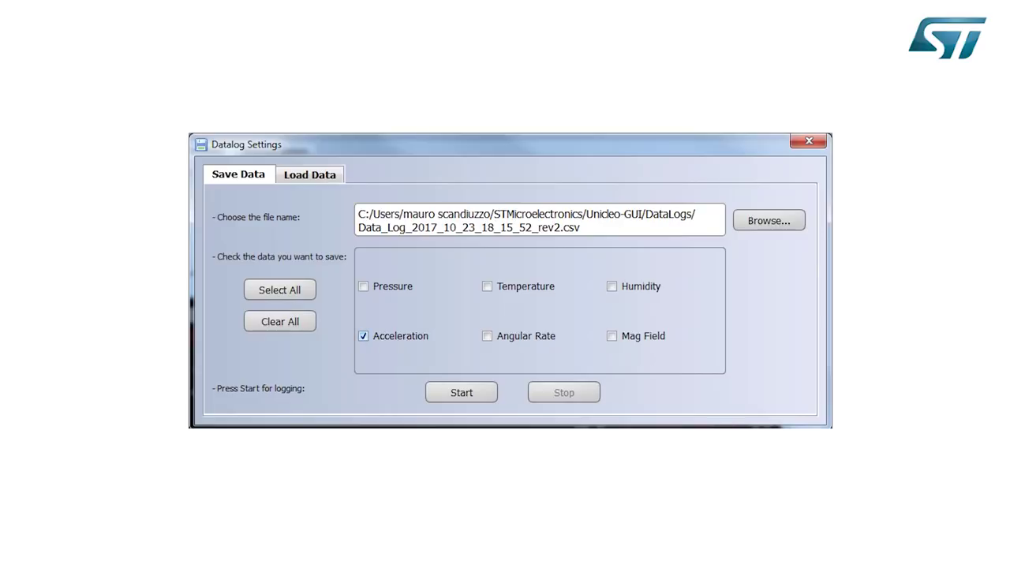
left_click(766, 221)
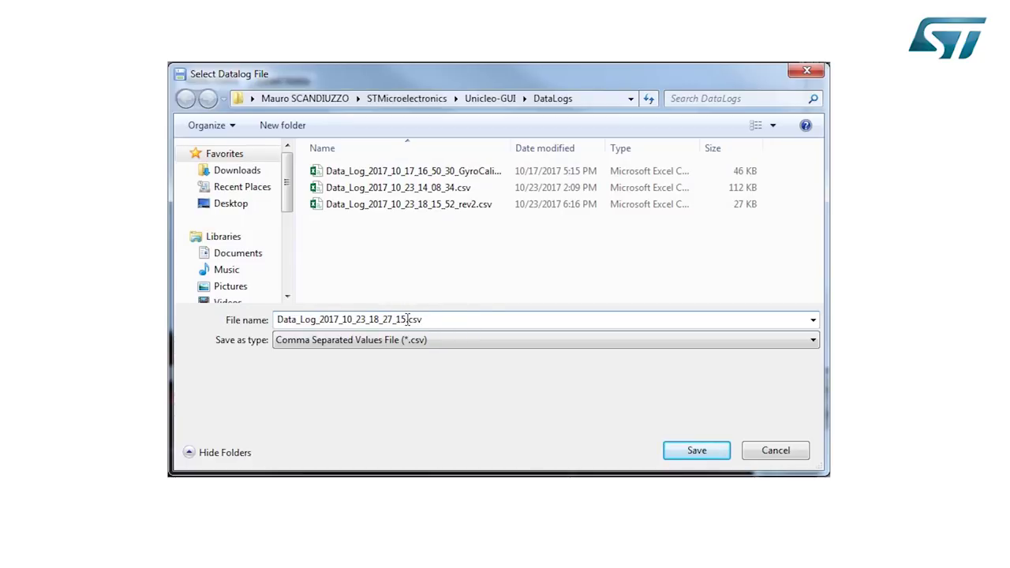
type("v3")
key("Return")
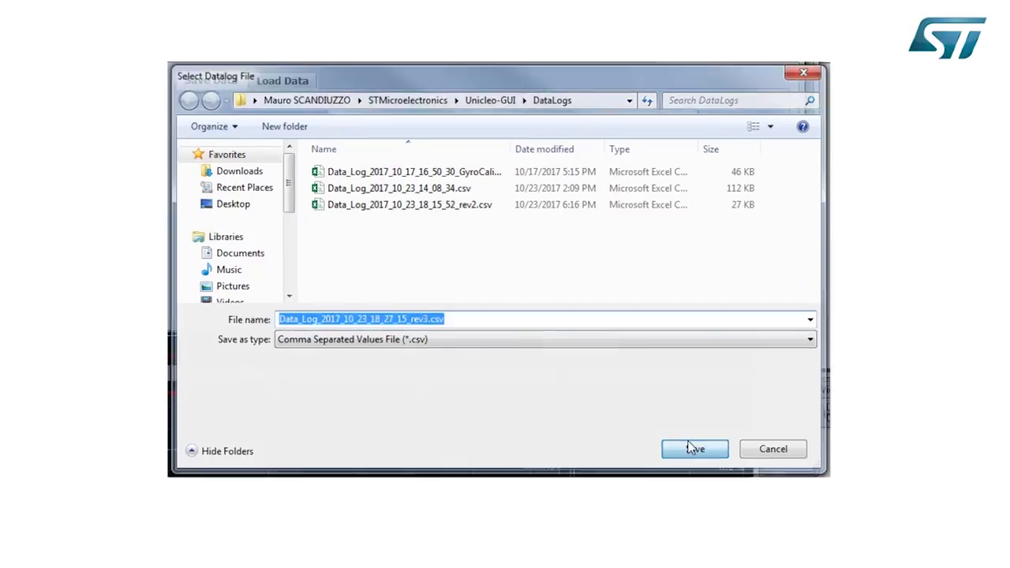
left_click(462, 392)
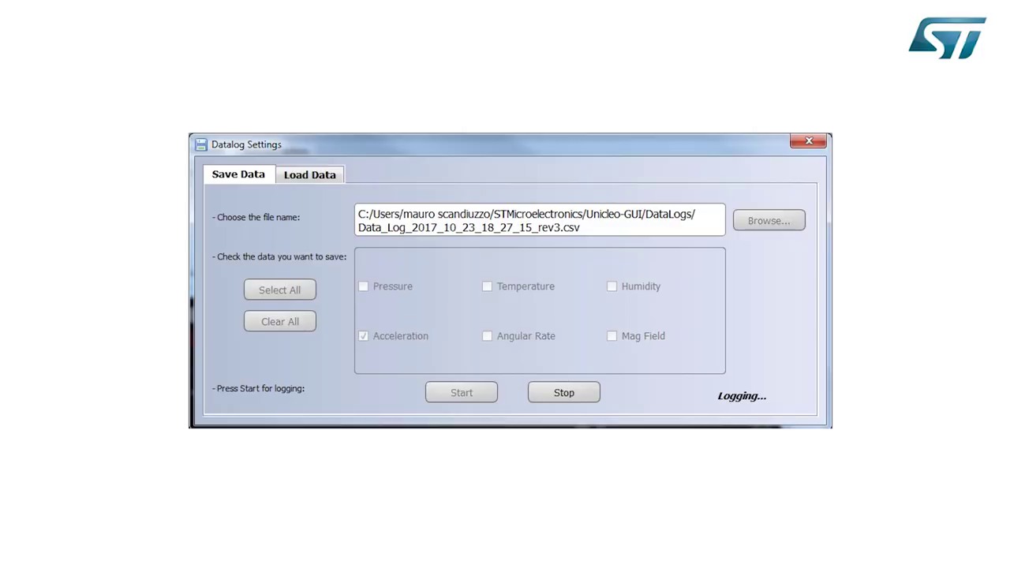
left_click(564, 393)
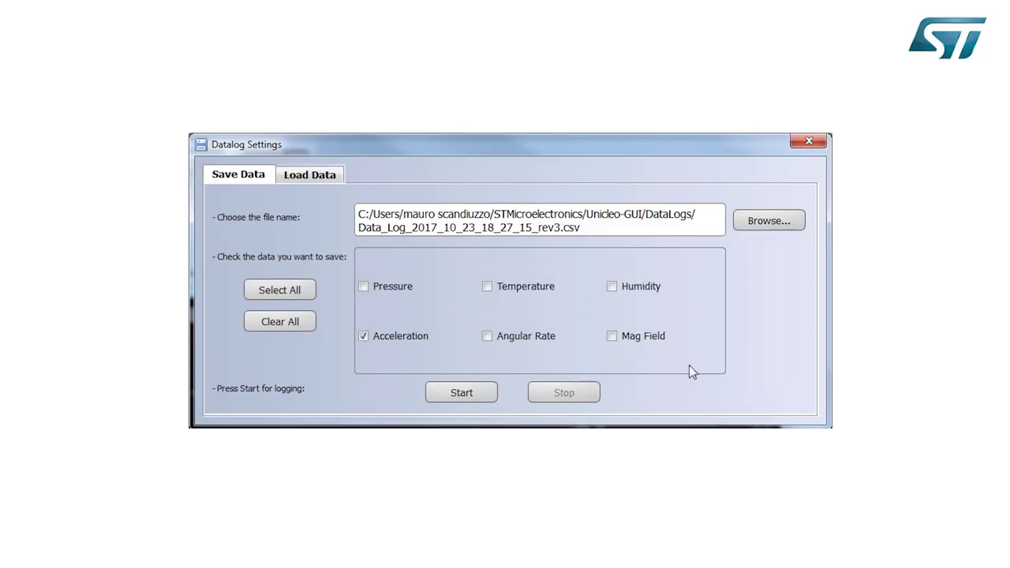